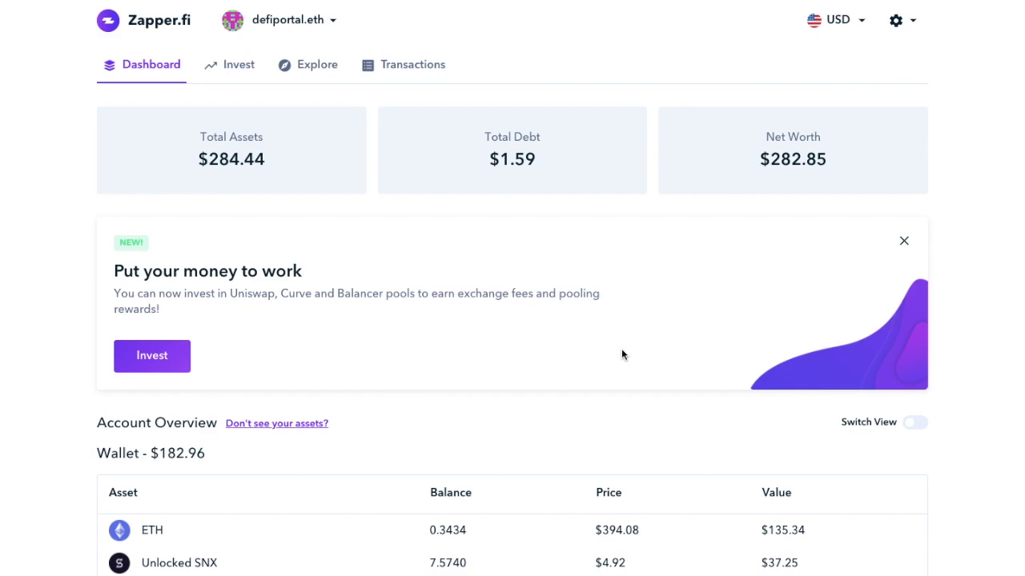
# Scroll through the dashboard's wallet, deposit, pool, investment and debt tables.
pyautogui.scroll(-2, 622, 354)
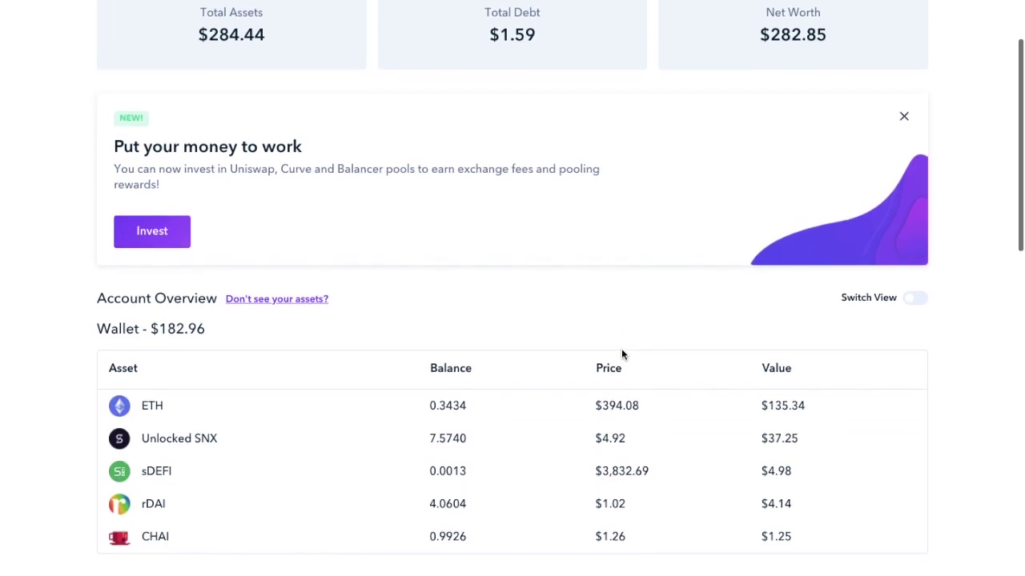
pyautogui.scroll(-3, 622, 354)
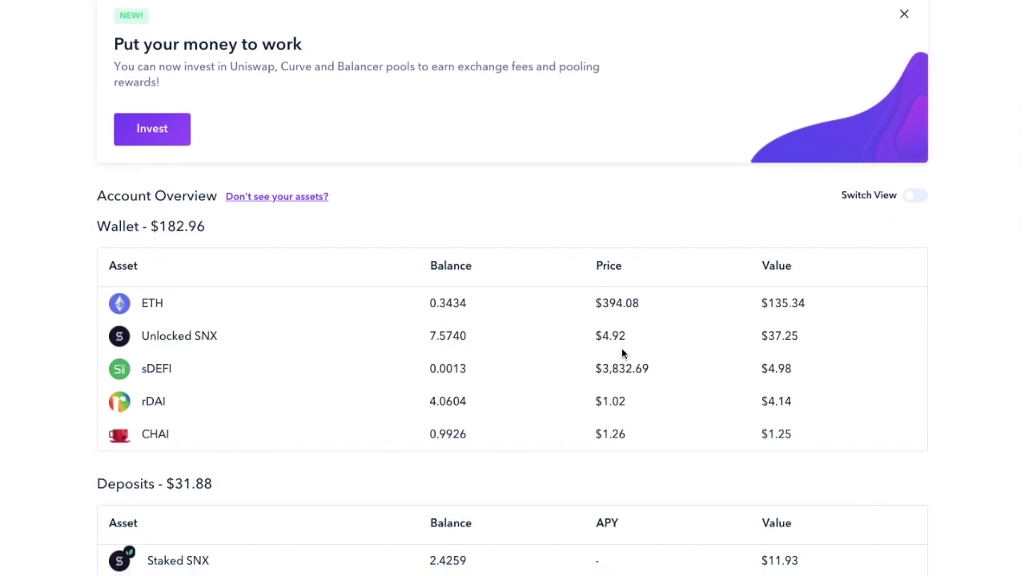
pyautogui.scroll(-2, 621, 353)
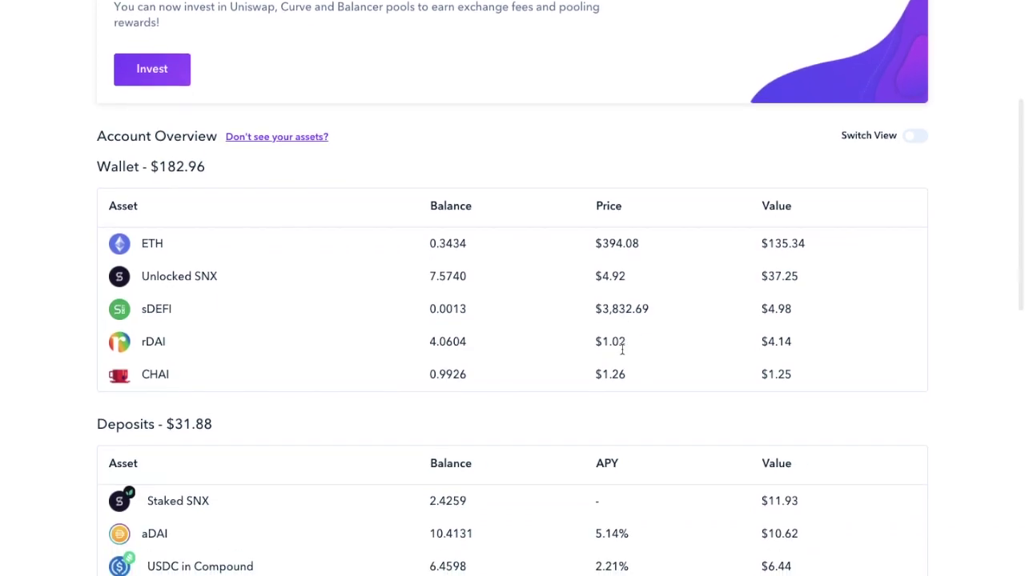
pyautogui.scroll(-1, 622, 348)
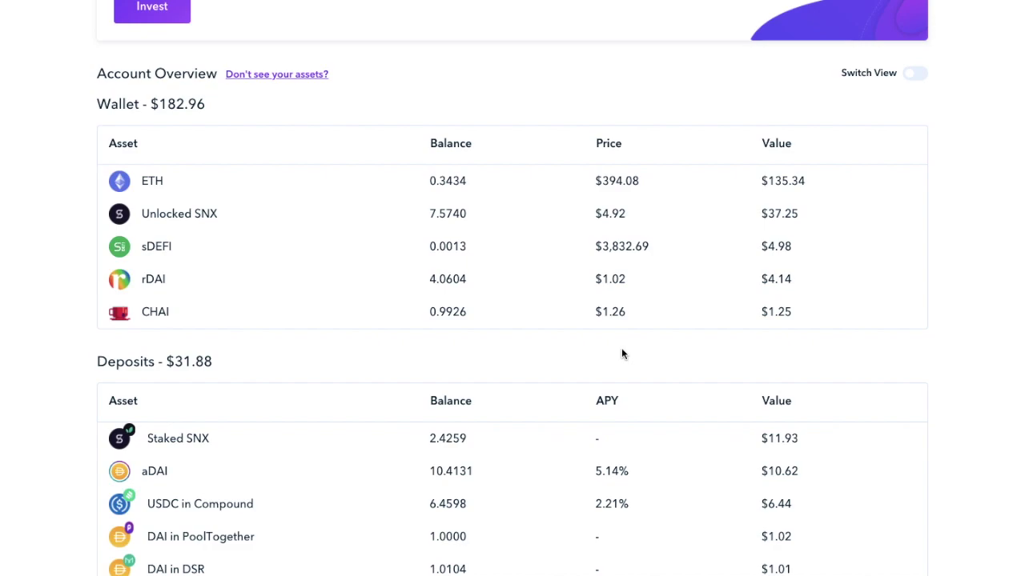
pyautogui.scroll(-4, 621, 354)
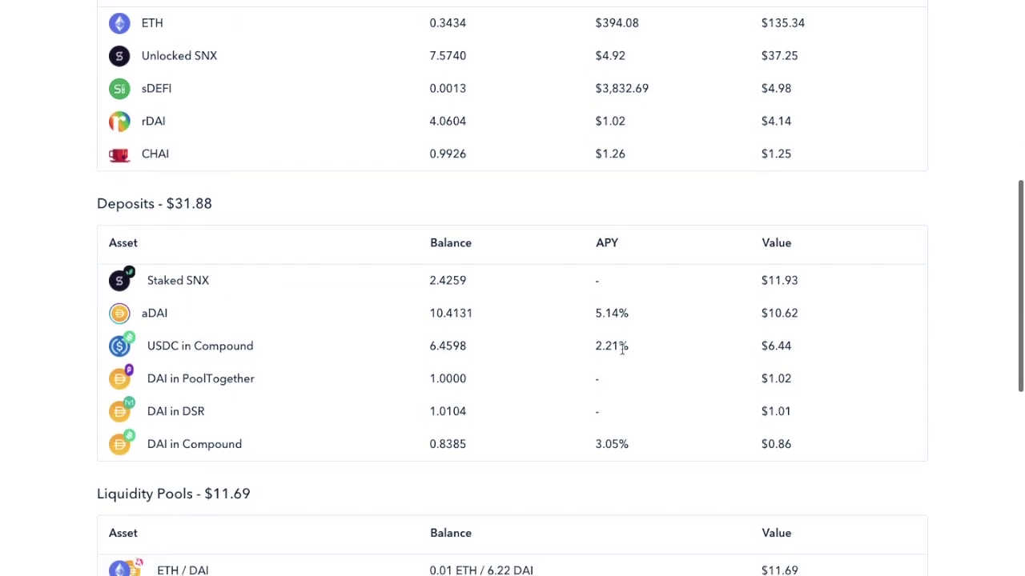
pyautogui.scroll(-1, 622, 347)
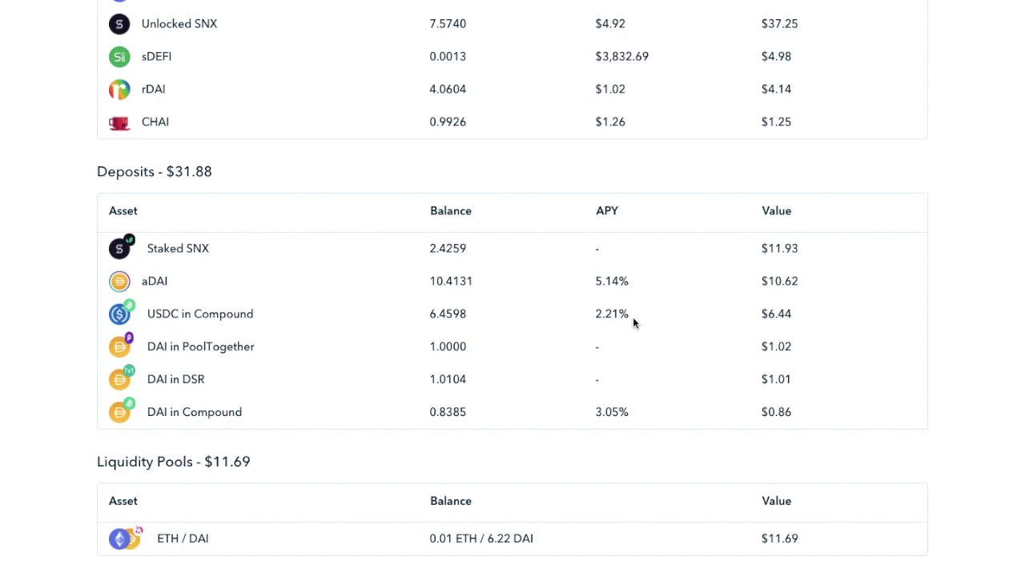
pyautogui.scroll(-3, 632, 323)
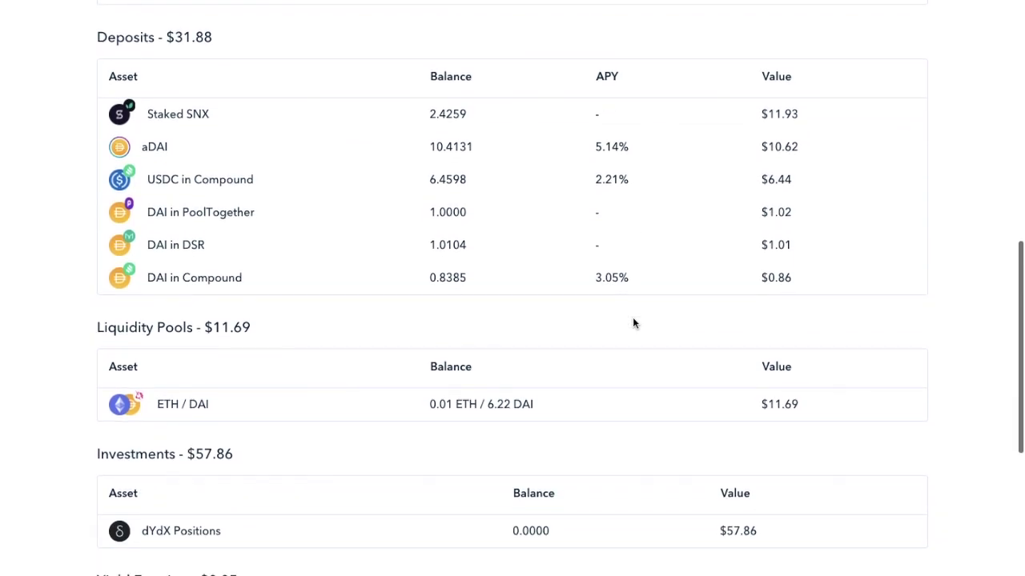
pyautogui.scroll(-3, 633, 323)
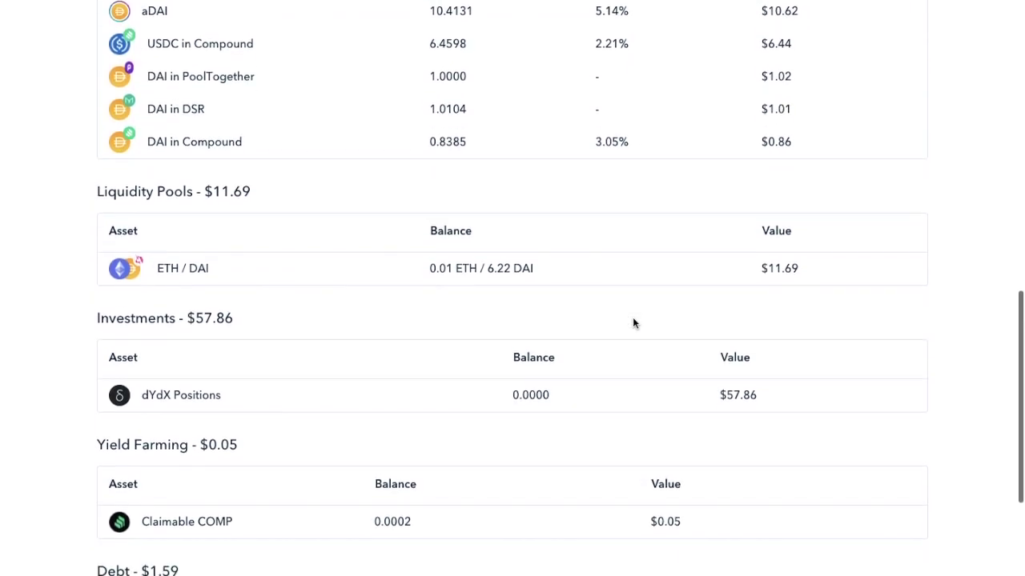
pyautogui.scroll(-1, 632, 323)
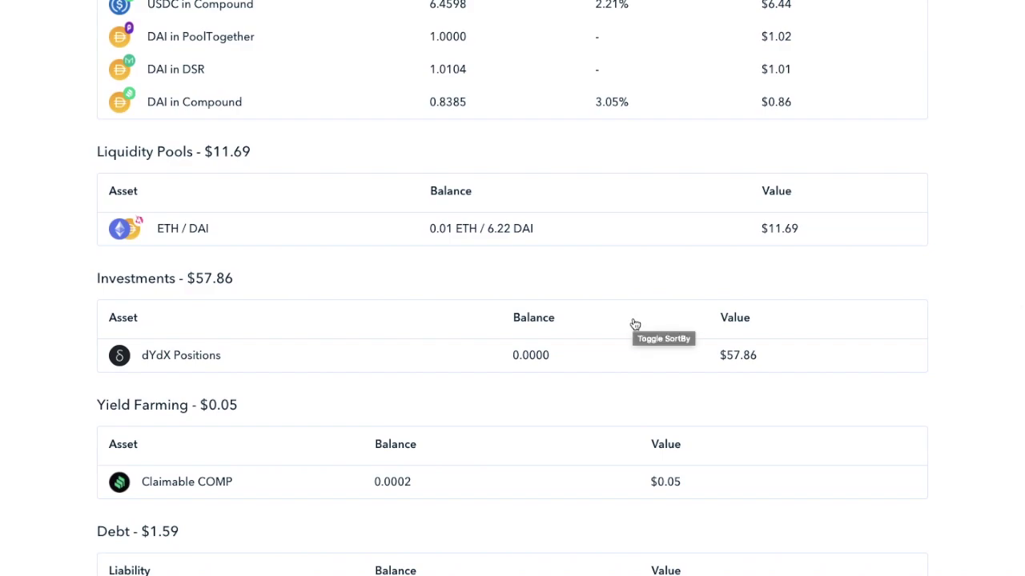
pyautogui.scroll(-1, 635, 324)
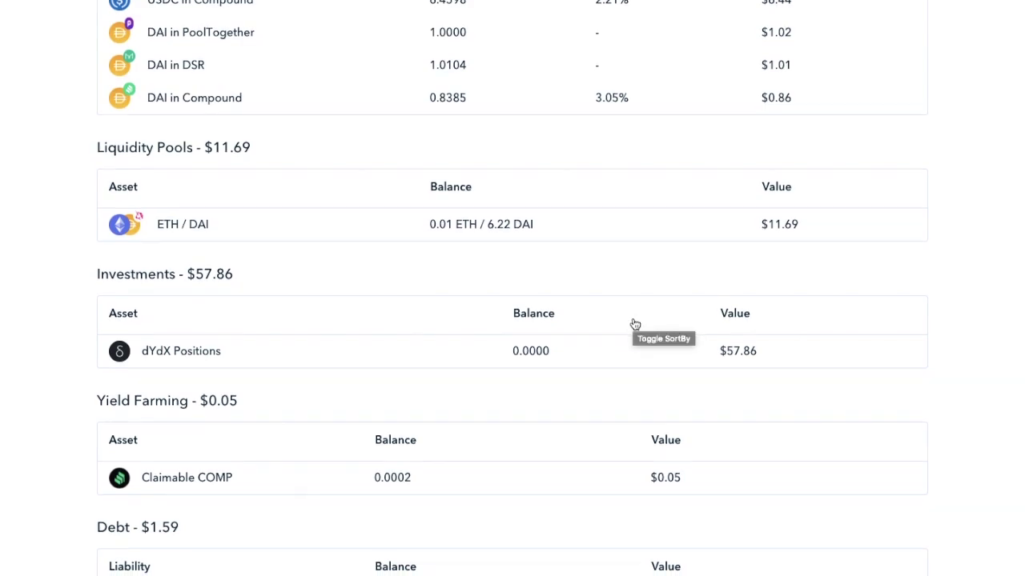
pyautogui.scroll(-1, 653, 269)
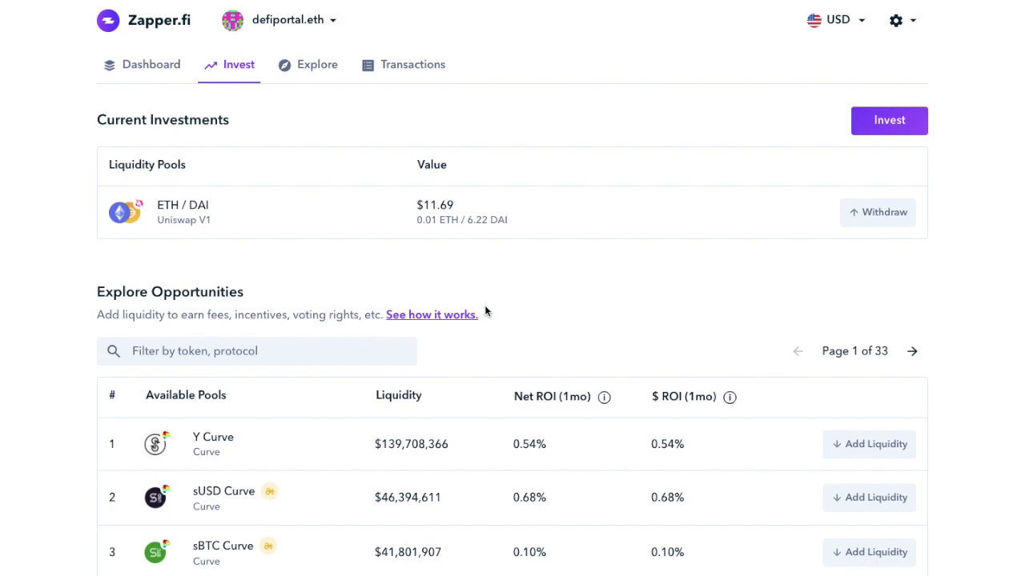
# Start adding liquidity to the Y Curve pool and view its deposit token list.
pyautogui.click(869, 445)
pyautogui.click(530, 202)
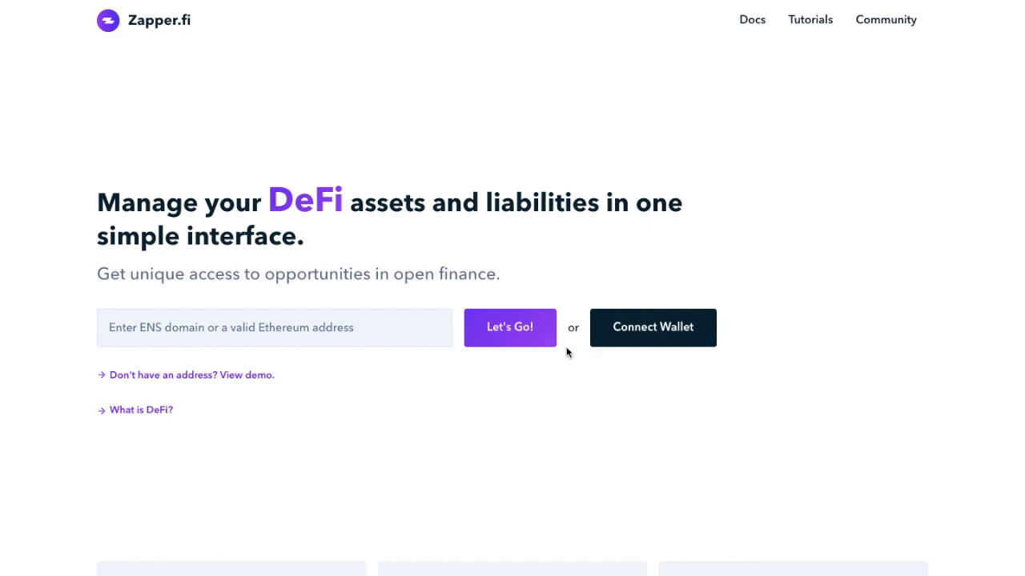
# Look at the wallet options, dismiss them unconnected, and load the demo portfolio.
pyautogui.click(655, 333)
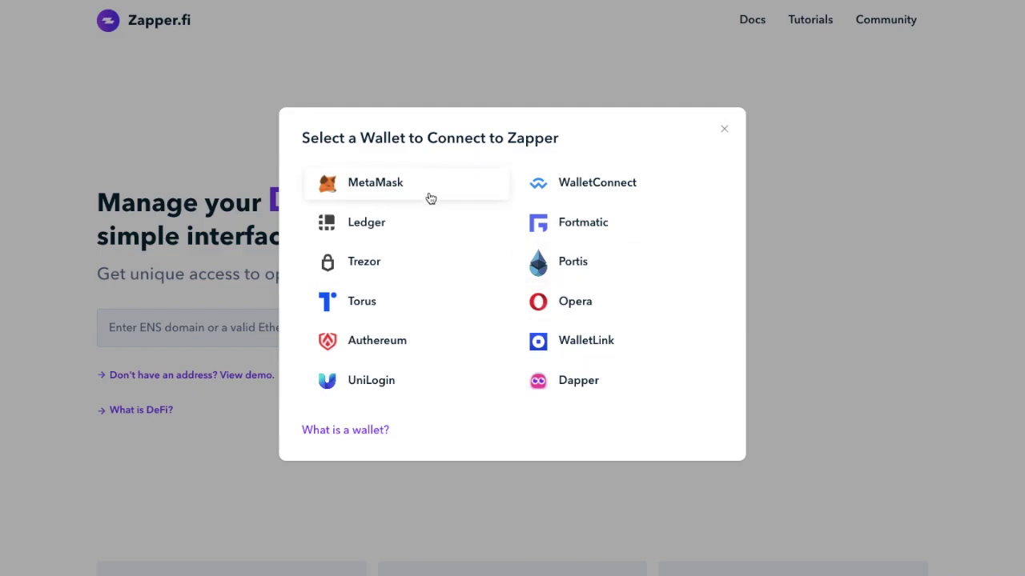
pyautogui.click(638, 269)
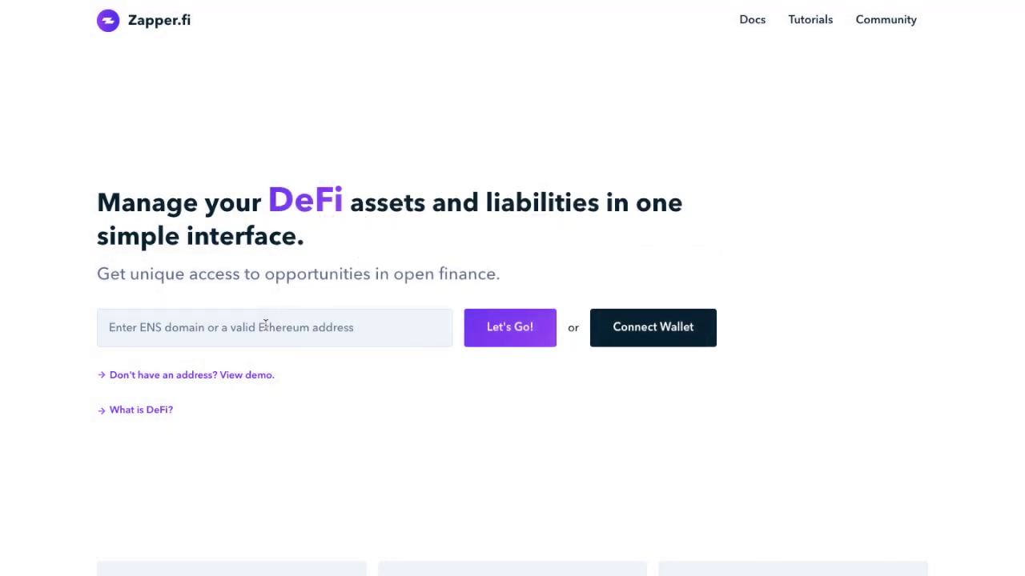
pyautogui.click(265, 325)
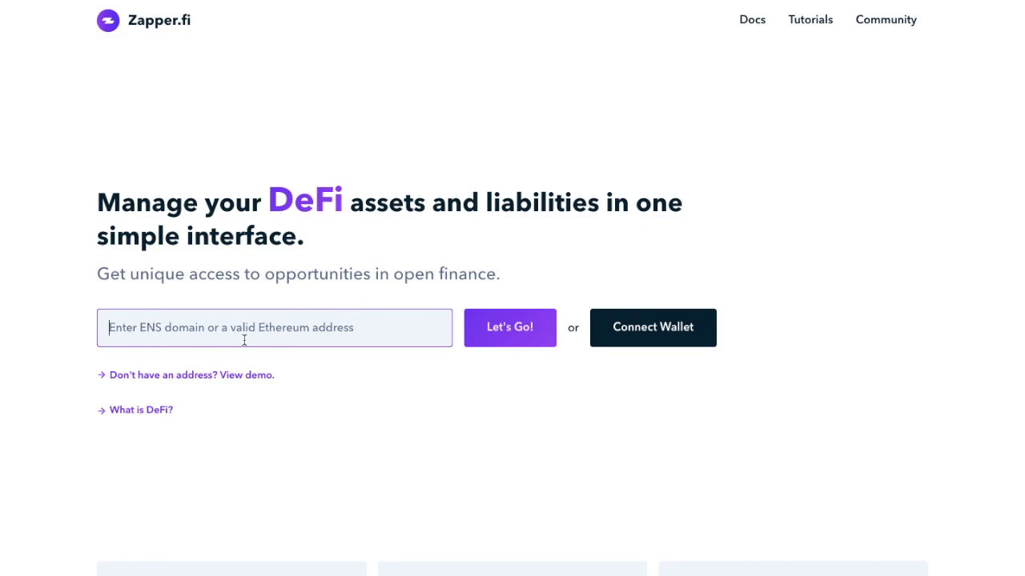
pyautogui.click(193, 376)
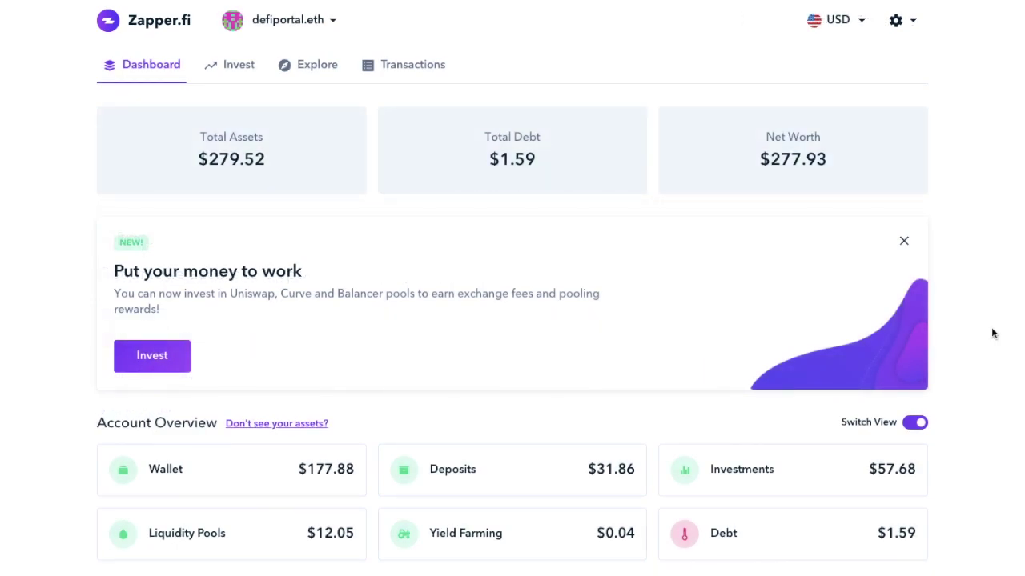
pyautogui.scroll(-2, 992, 334)
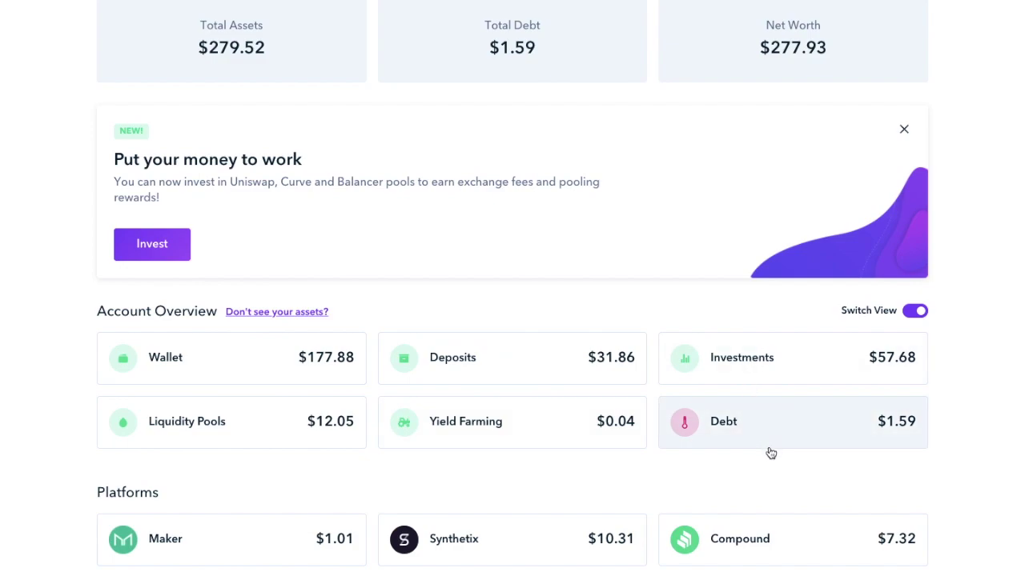
pyautogui.scroll(-2, 770, 453)
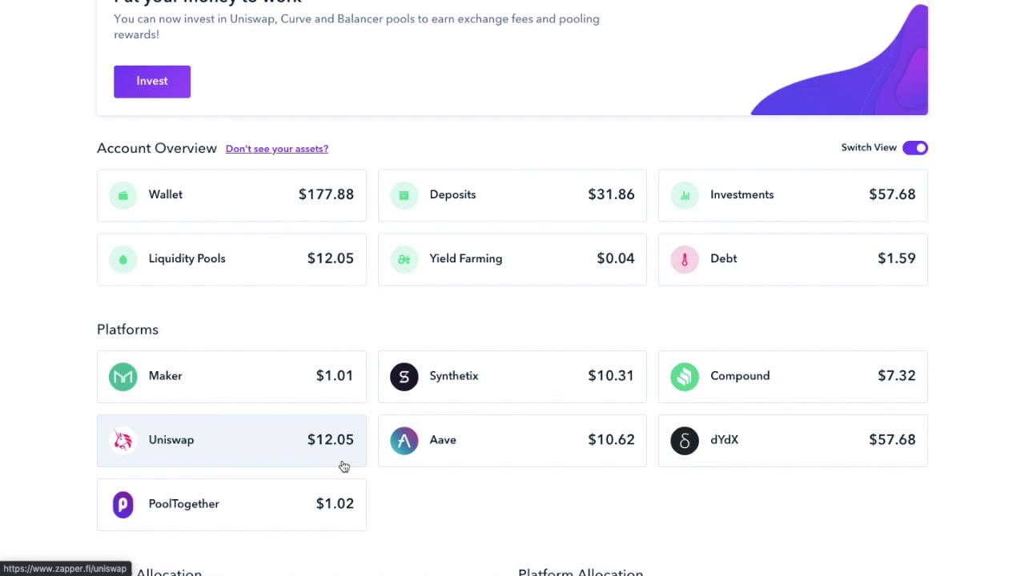
pyautogui.scroll(-5, 360, 462)
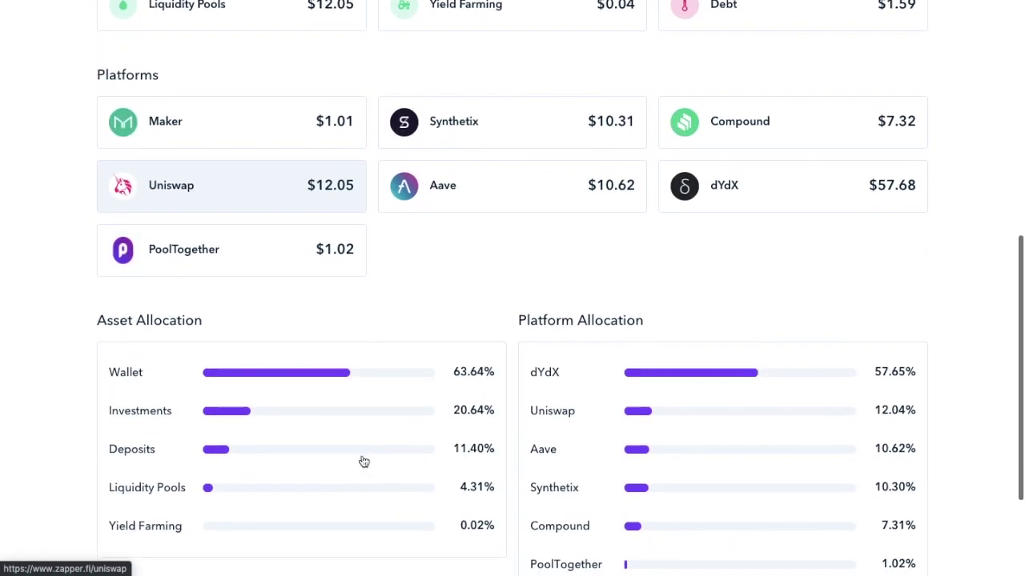
pyautogui.scroll(-1, 362, 462)
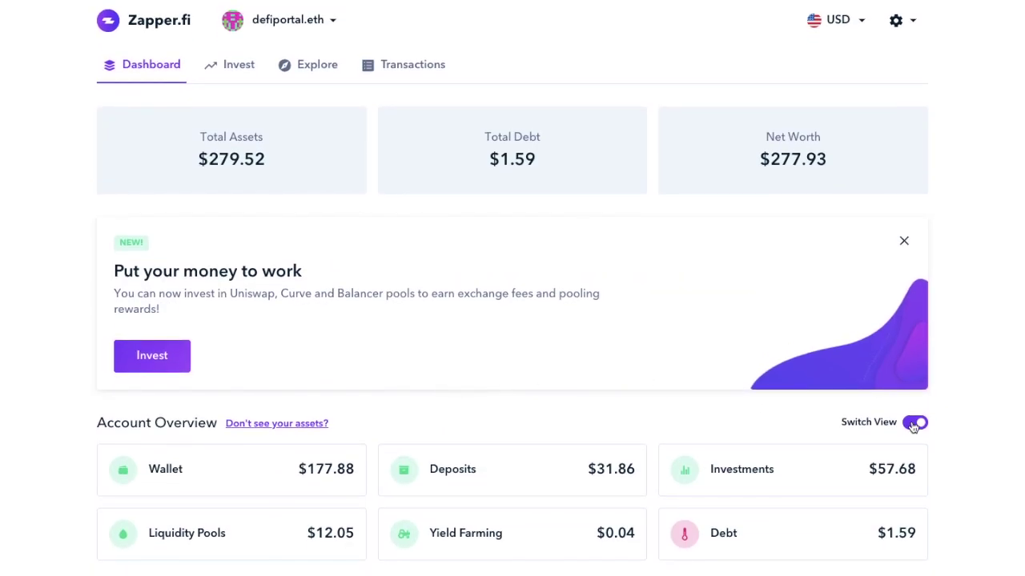
# Turn off Switch View and scroll the per-category tables, e.g. Wallet's 0.3434 ETH worth $134.29.
pyautogui.click(913, 422)
pyautogui.scroll(-5, 910, 426)
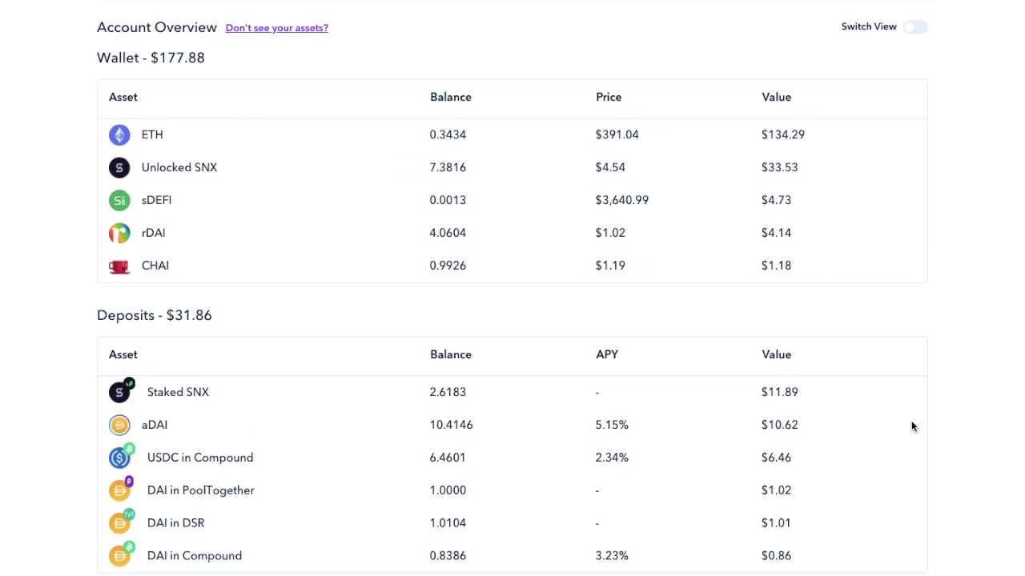
pyautogui.scroll(-5, 911, 426)
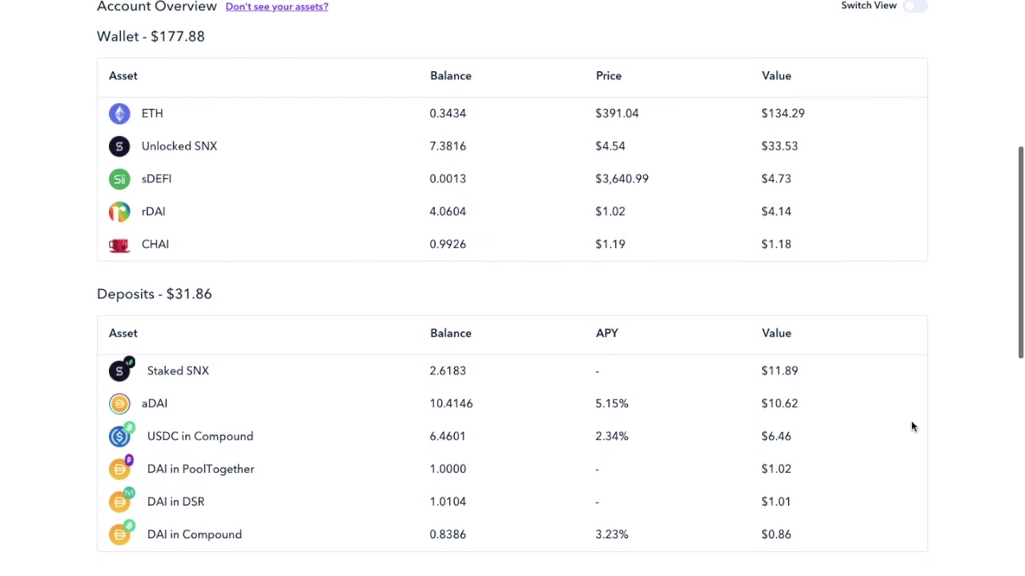
pyautogui.scroll(-2, 910, 427)
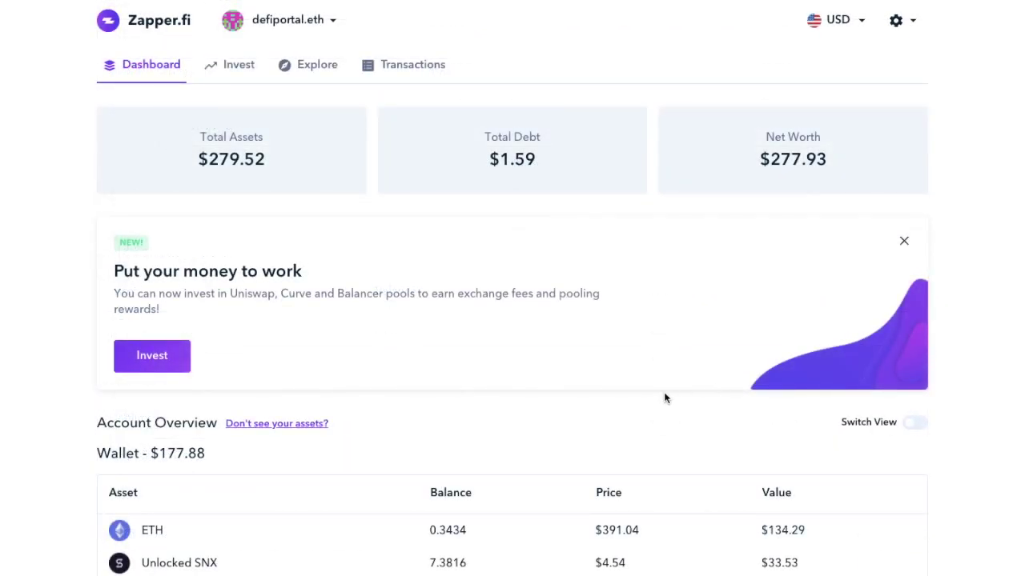
pyautogui.click(237, 71)
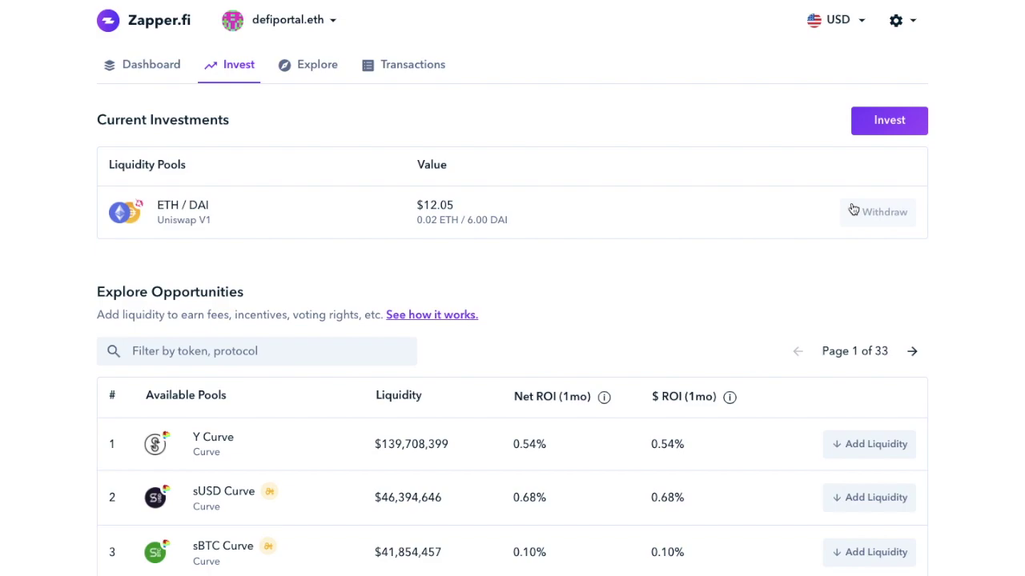
pyautogui.scroll(-3, 852, 207)
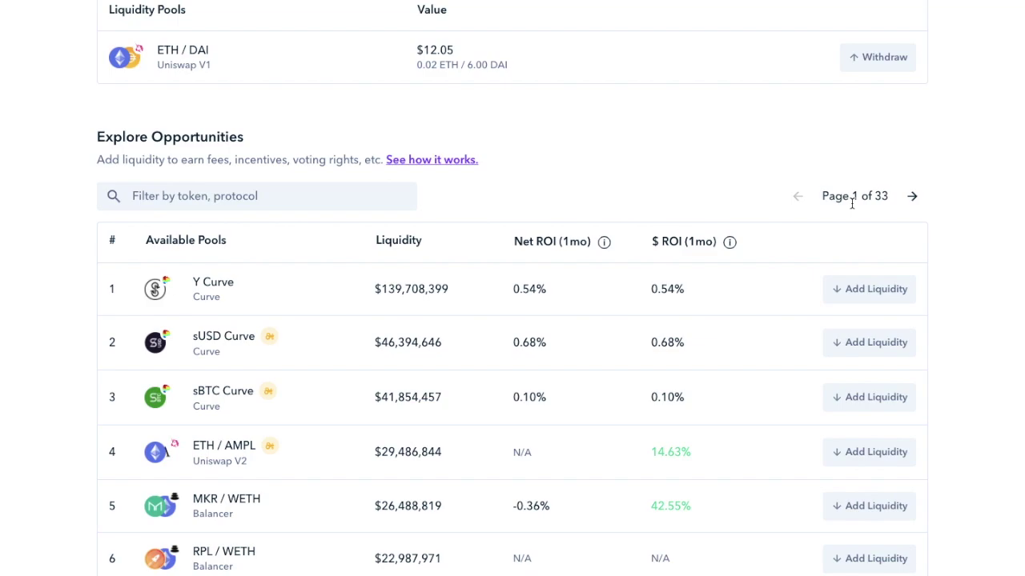
pyautogui.scroll(-2, 852, 206)
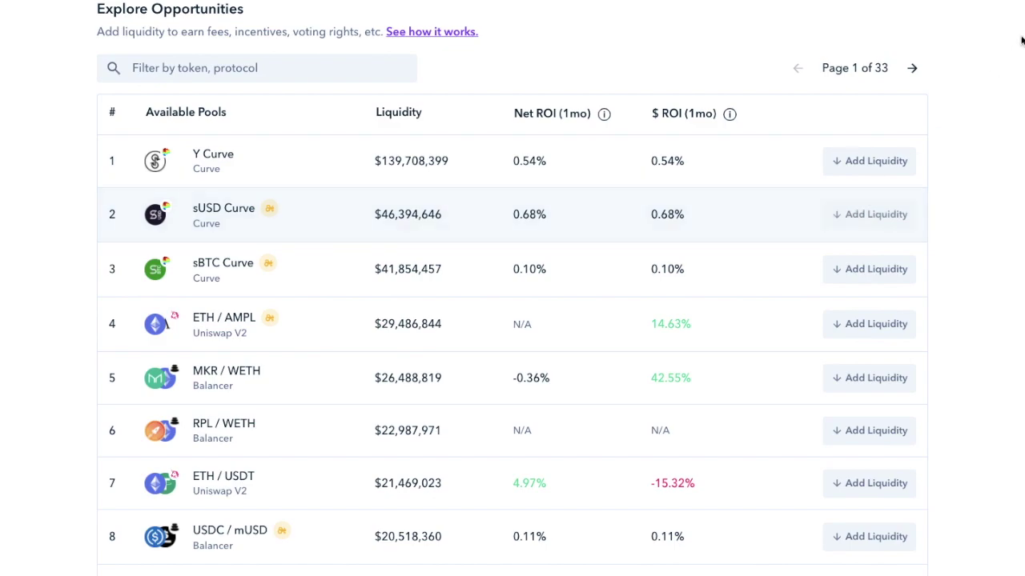
pyautogui.scroll(-3, 656, 343)
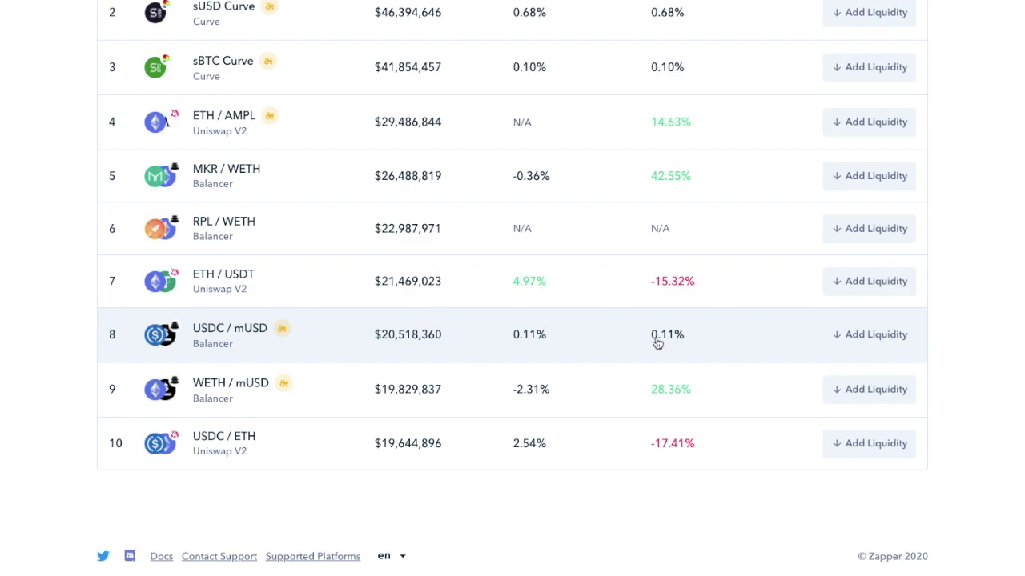
pyautogui.scroll(3, 656, 343)
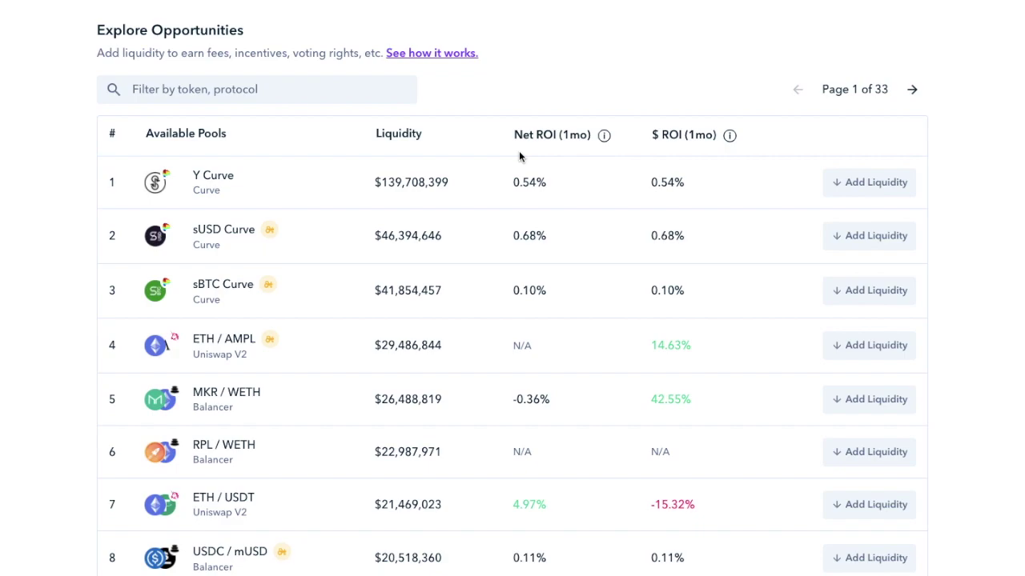
pyautogui.scroll(5, 519, 156)
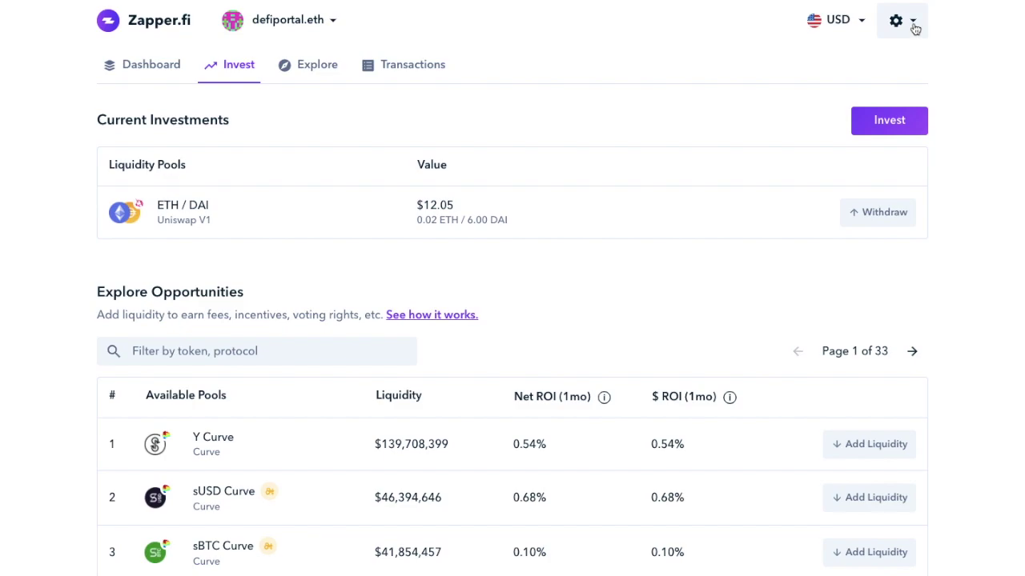
pyautogui.click(912, 24)
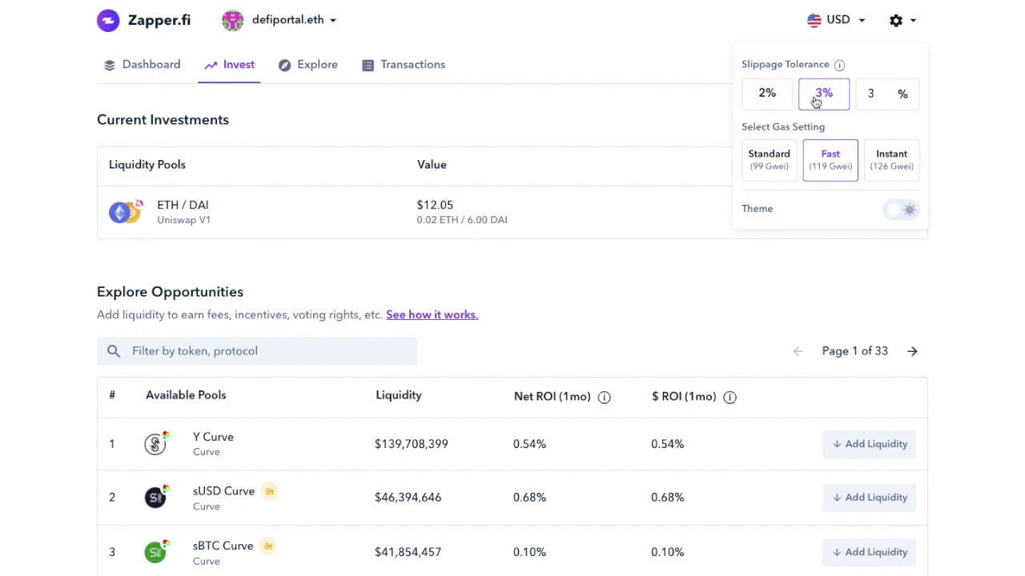
# Set custom slippage to 4% and try dark theme before returning to light.
pyautogui.click(874, 93)
pyautogui.press('BackSpace')
pyautogui.write('4')
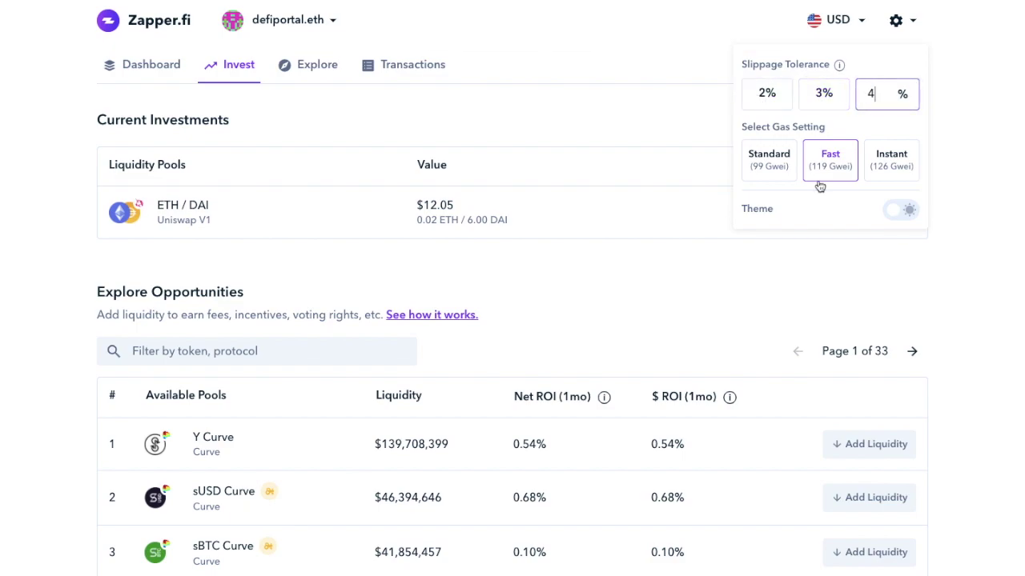
pyautogui.click(909, 211)
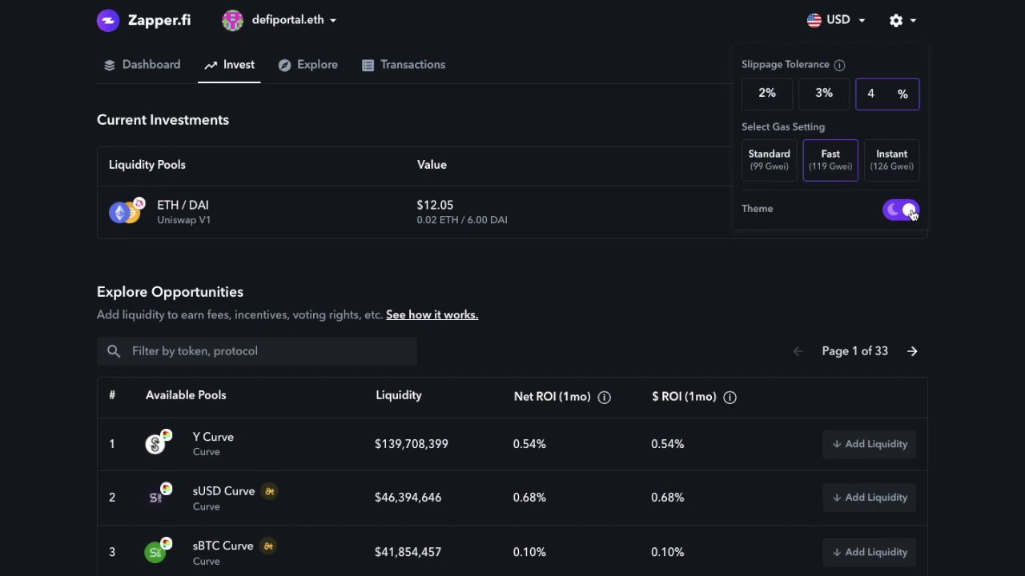
pyautogui.click(910, 211)
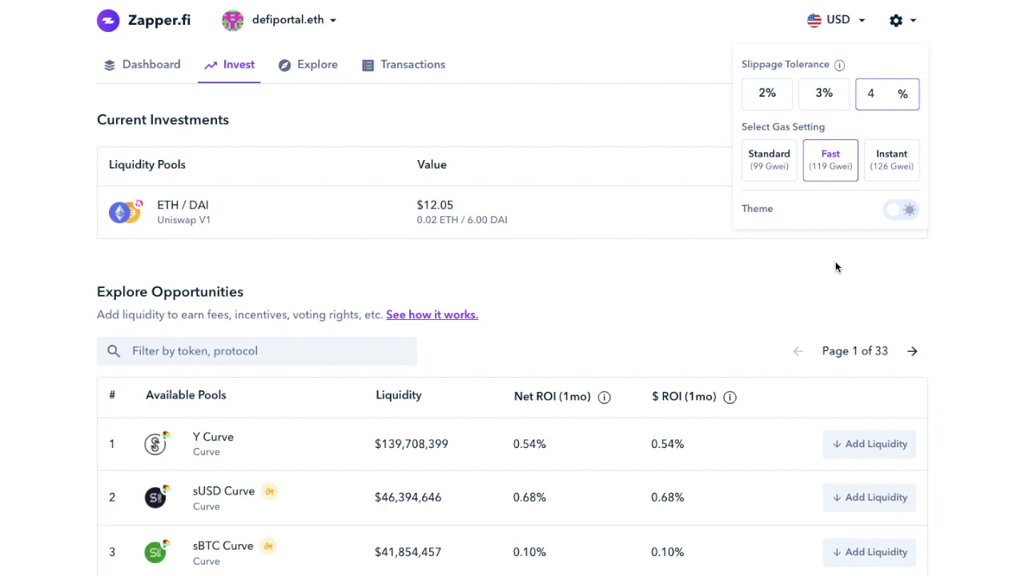
pyautogui.scroll(-4, 798, 232)
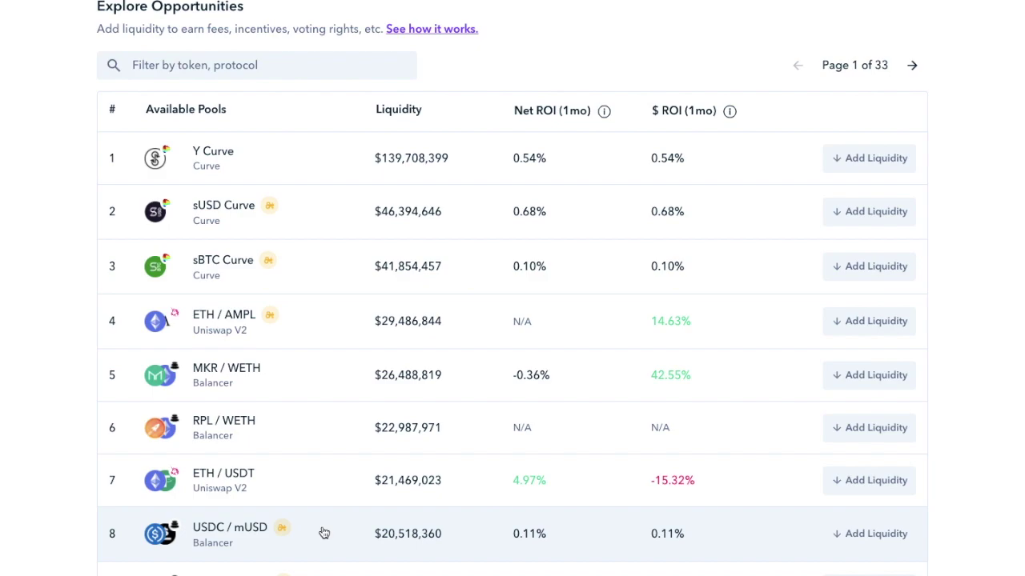
# Open Add liquidity for the USDC / mUSD Balancer pool and list its deposit tokens.
pyautogui.scroll(-2, 324, 533)
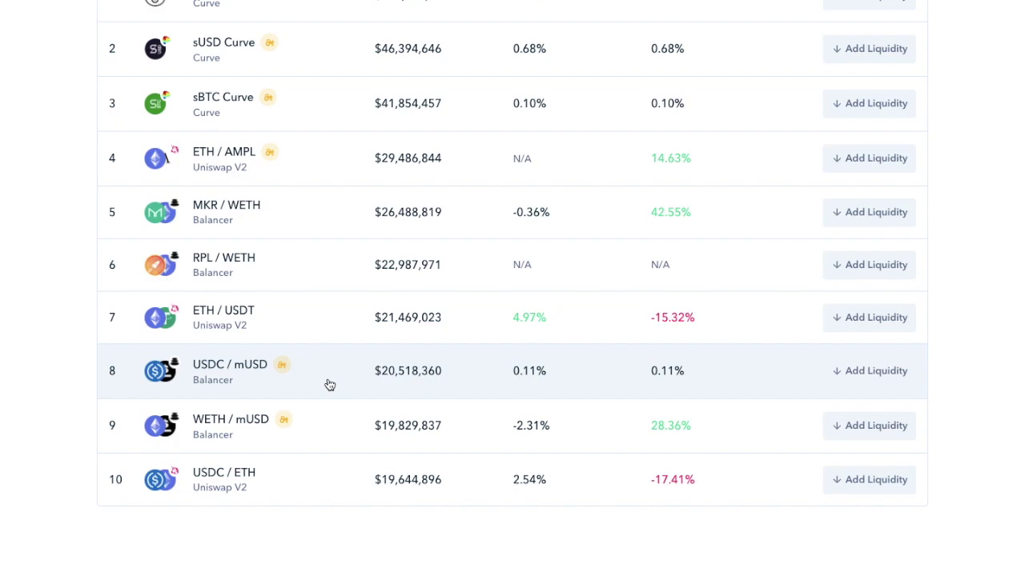
pyautogui.click(355, 385)
pyautogui.click(531, 201)
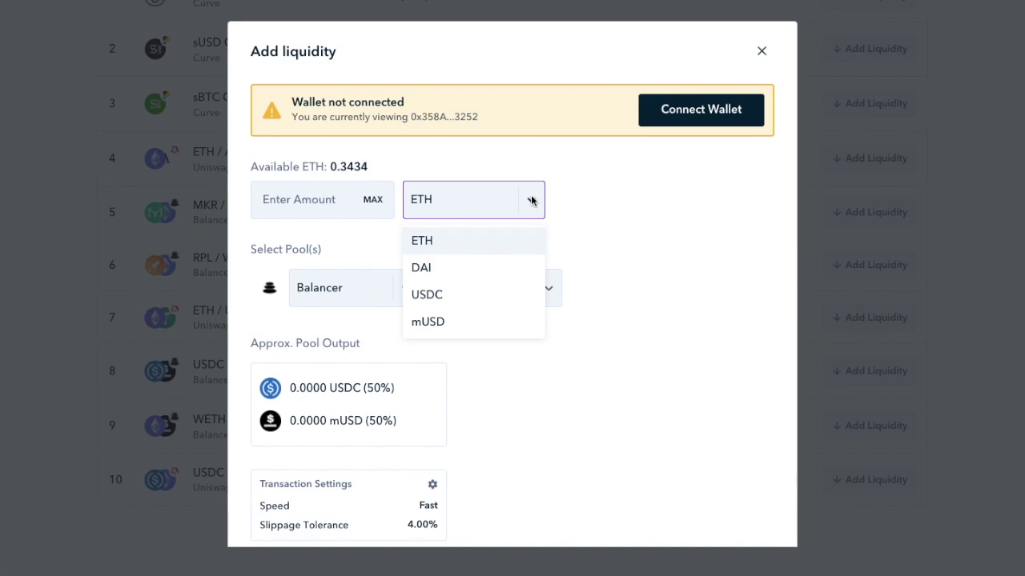
# Enter 0.2 ETH to preview about 39.10 USDC and 38.34 mUSD pool output.
pyautogui.click(311, 201)
pyautogui.write('0.2')
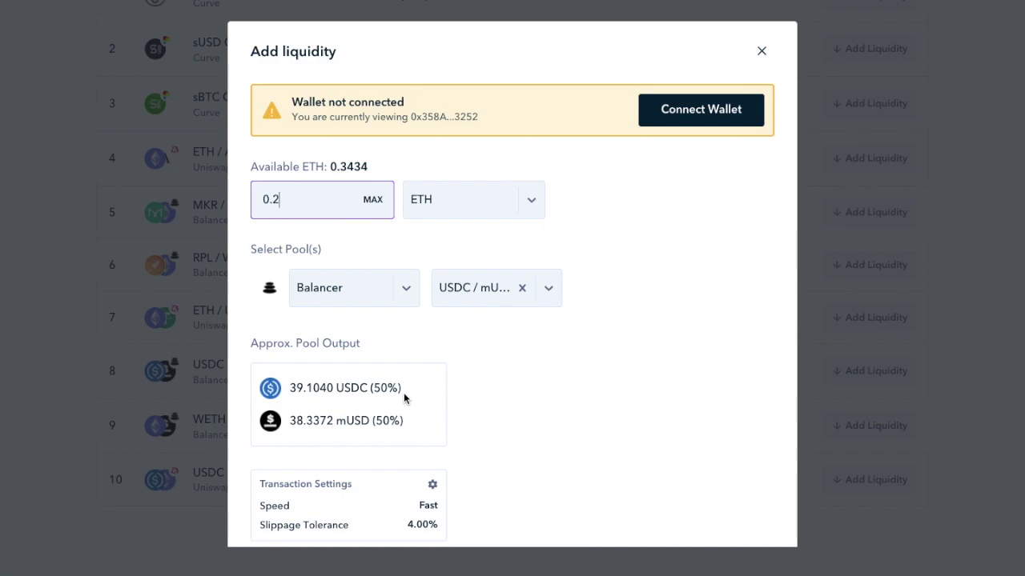
pyautogui.scroll(-2, 404, 398)
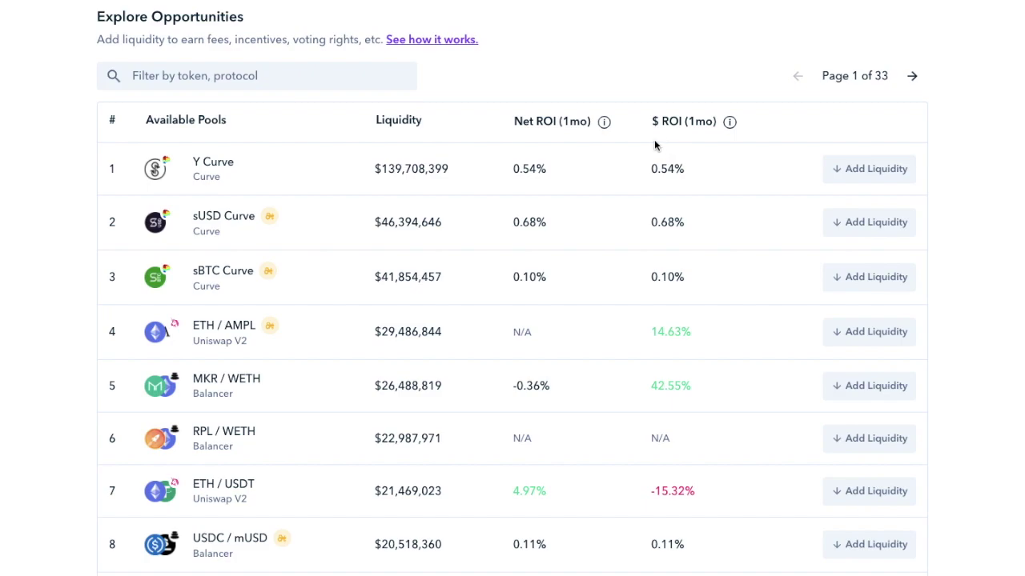
pyautogui.click(295, 81)
# Filter pools by 'ampl' and open Add liquidity for ETH / AMPL with its token list.
pyautogui.write('ampl')
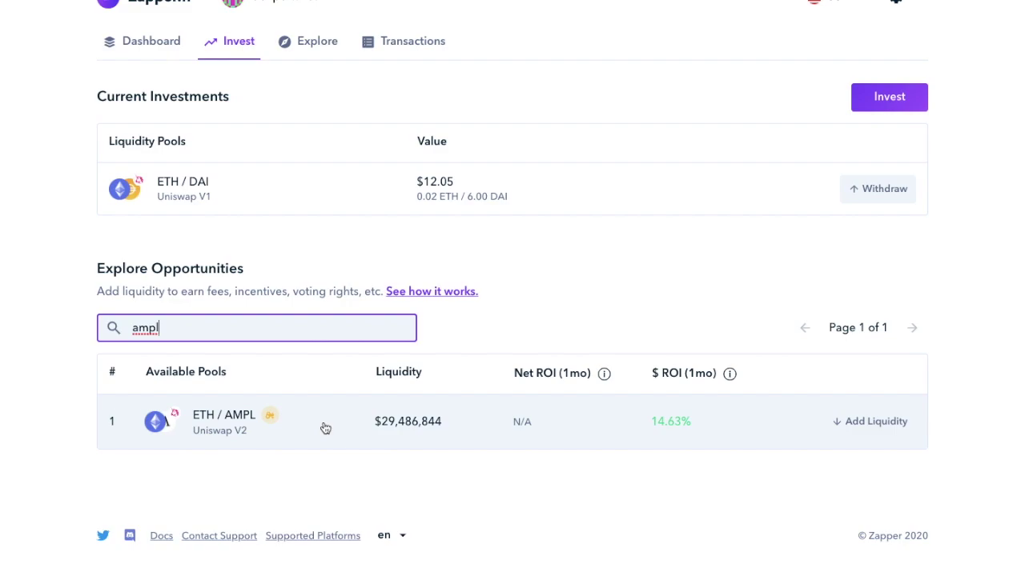
pyautogui.click(902, 429)
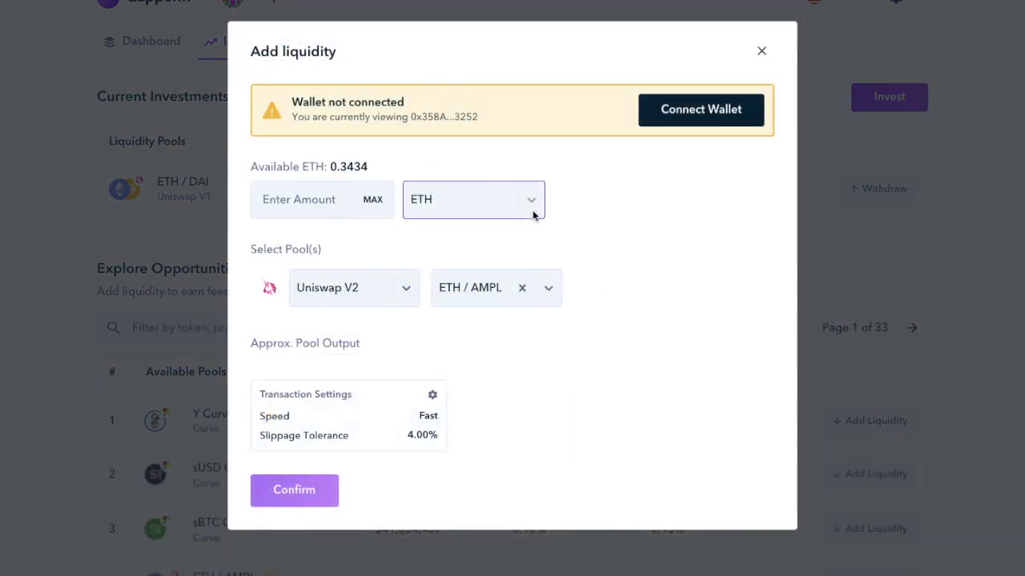
pyautogui.click(531, 213)
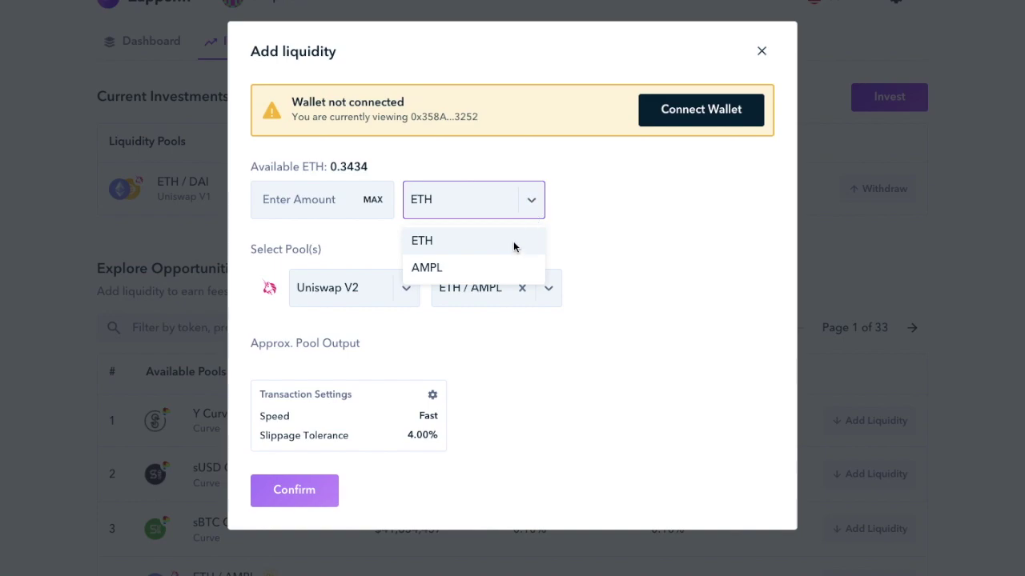
# Preview a 0.2 ETH deposit into ETH / AMPL and review its slippage and gas settings.
pyautogui.click(514, 242)
pyautogui.write('0.2')
pyautogui.click(625, 229)
pyautogui.scroll(-2, 630, 232)
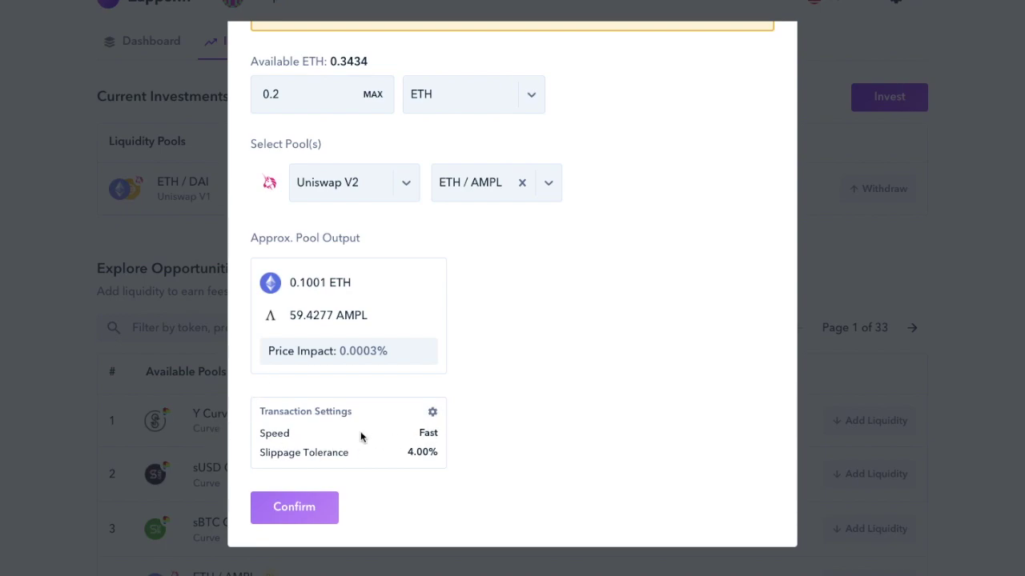
pyautogui.click(430, 413)
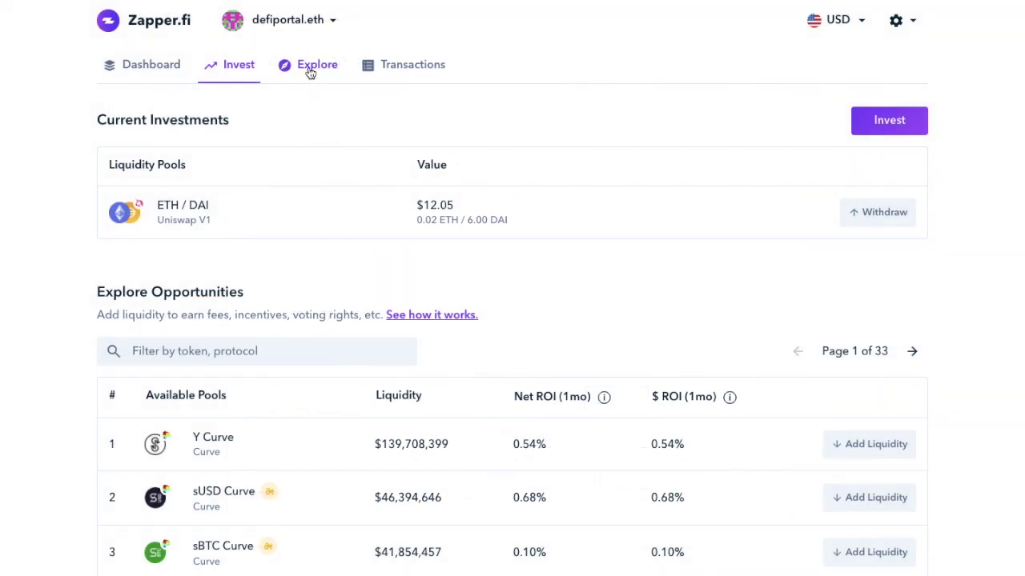
# Open the Synthetix protocol page from Explore and scroll through it.
pyautogui.click(311, 72)
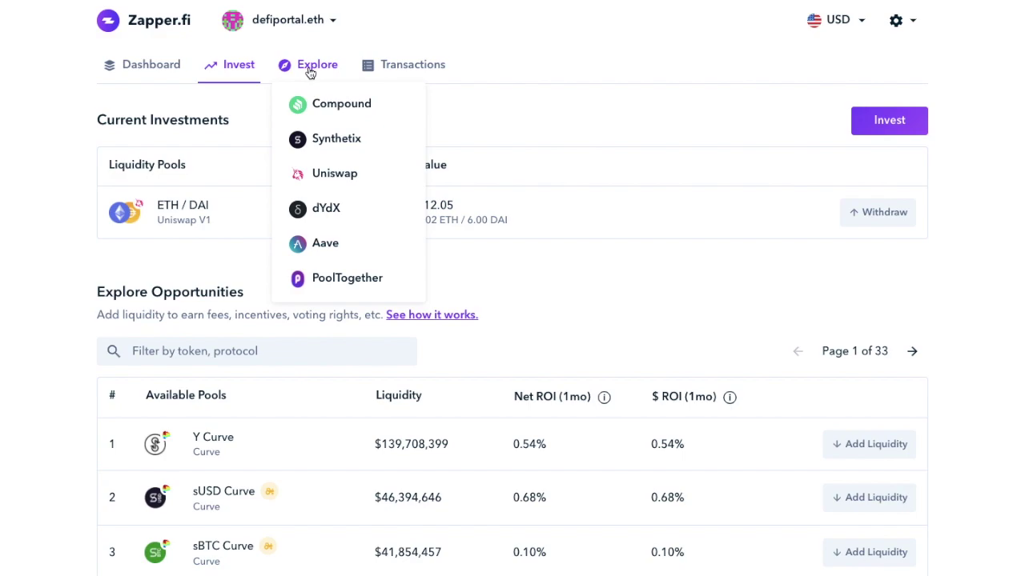
pyautogui.click(336, 143)
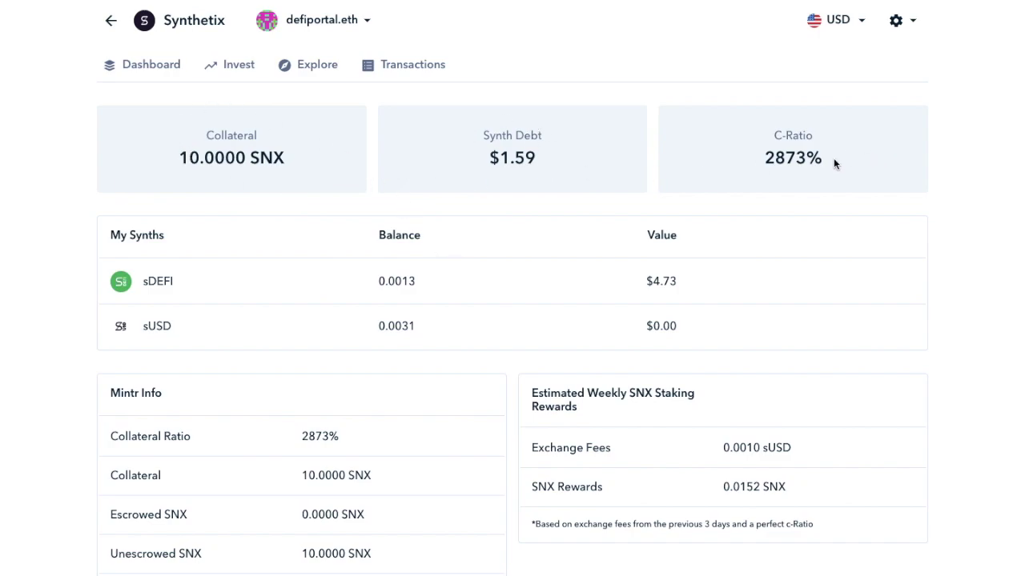
pyautogui.scroll(-2, 338, 348)
# Visit the Compound and PoolTogether protocol pages, then the Transactions list.
pyautogui.click(316, 71)
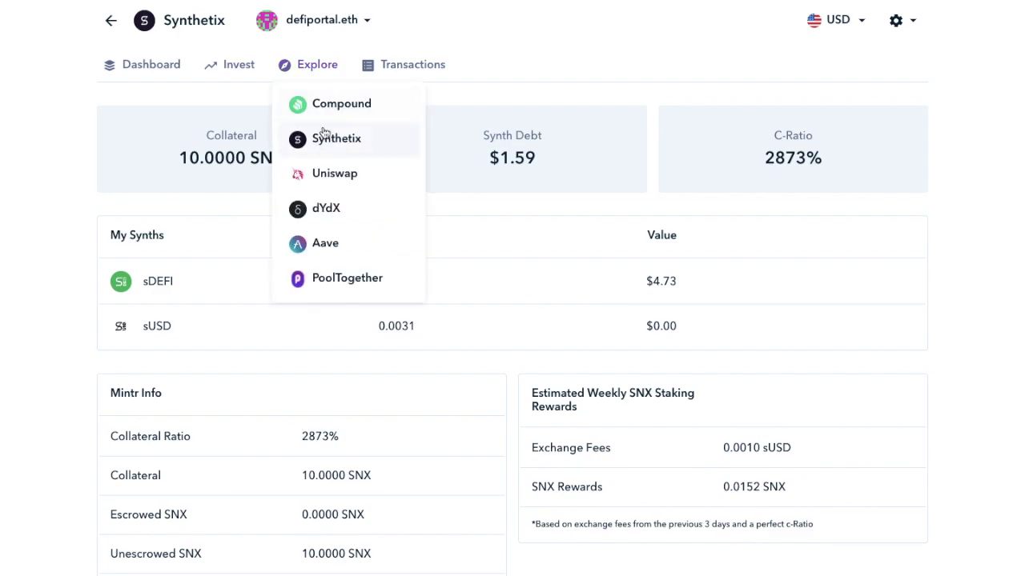
pyautogui.click(337, 104)
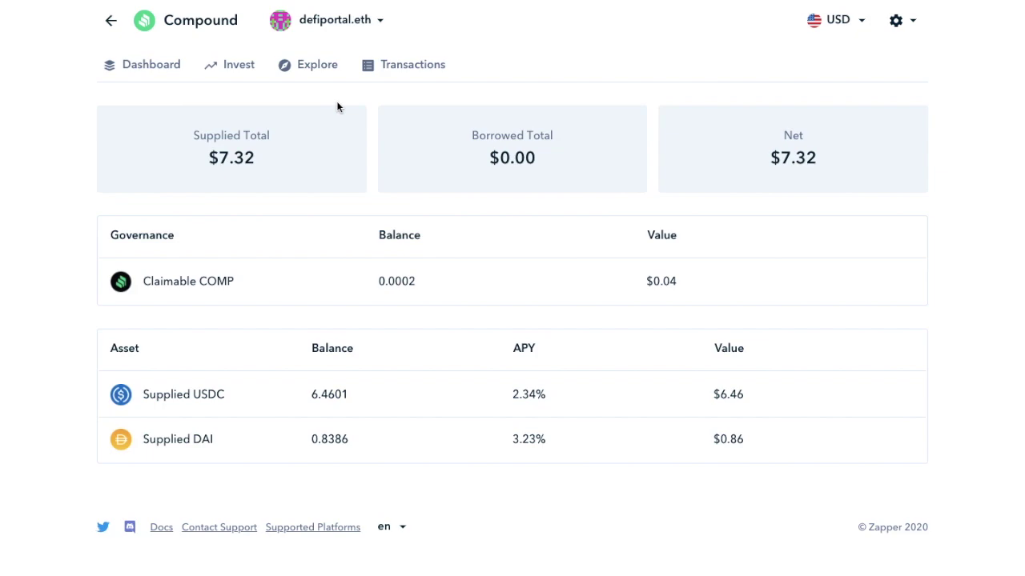
pyautogui.click(327, 66)
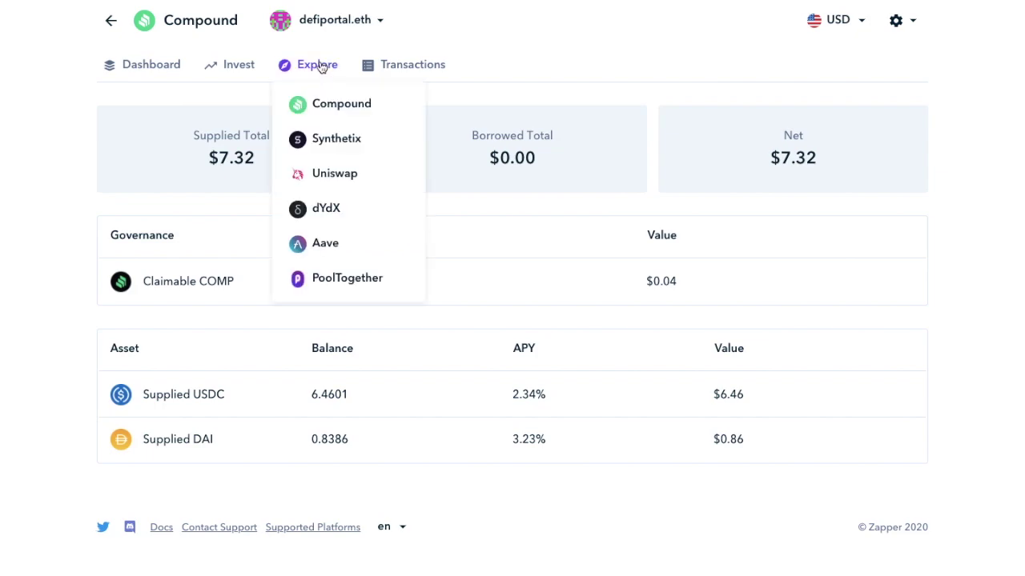
pyautogui.click(329, 280)
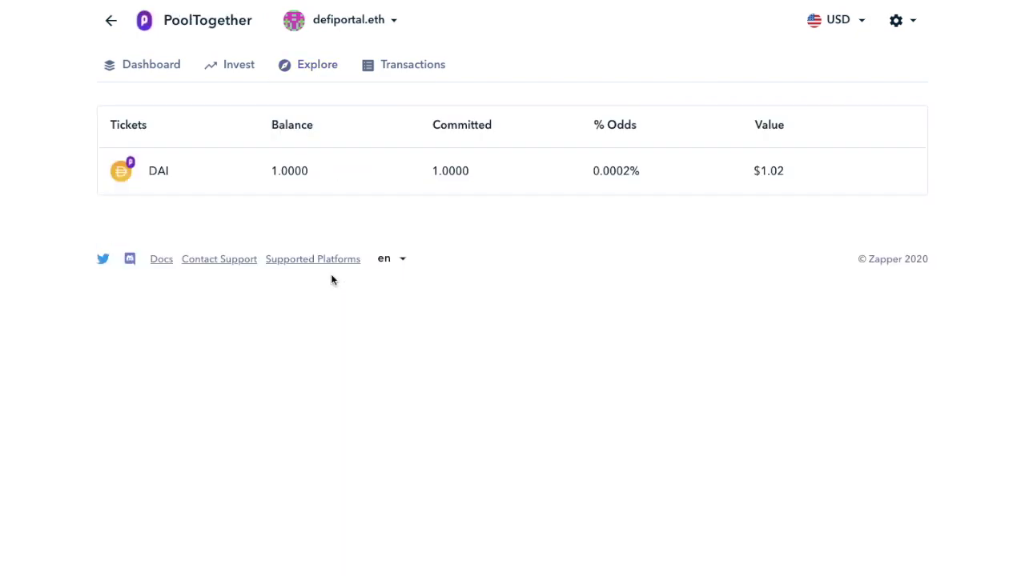
pyautogui.click(430, 66)
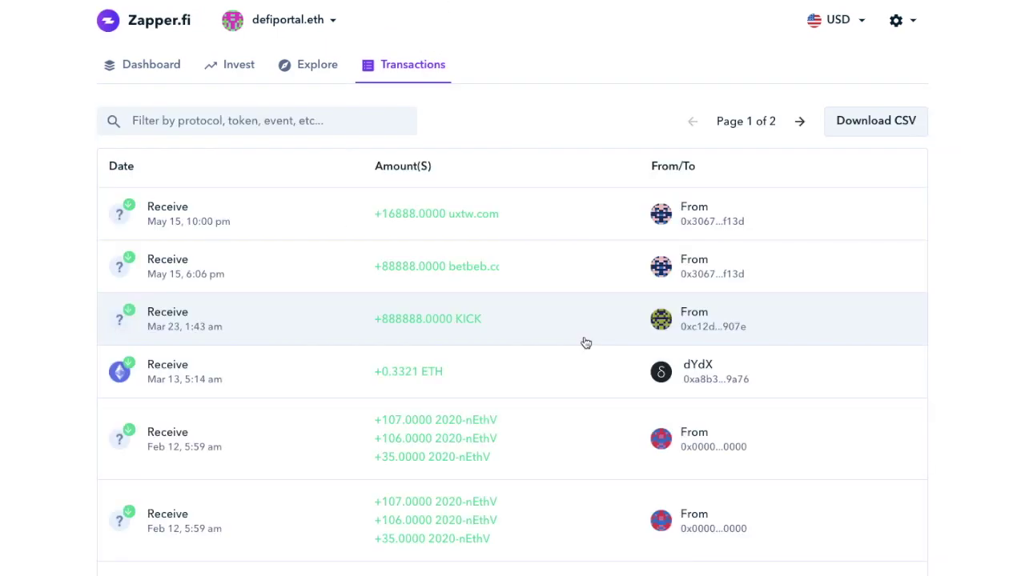